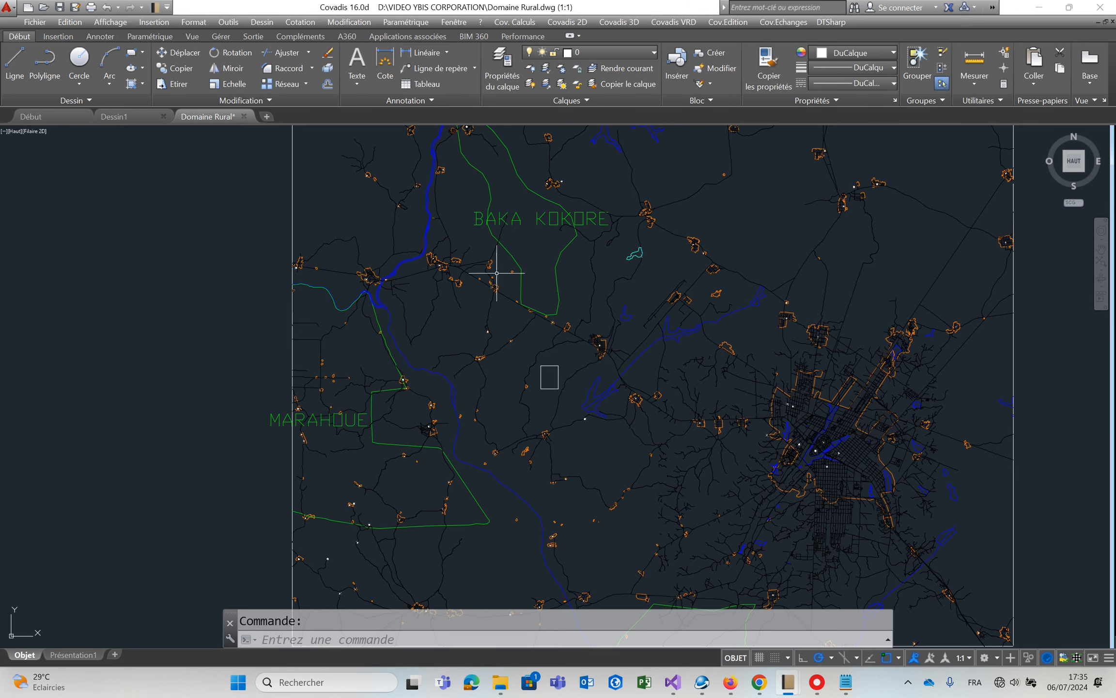
- Open the DTSharp Domaine Rural form for the parcel drawing
scroll(564, 402, up, 4)
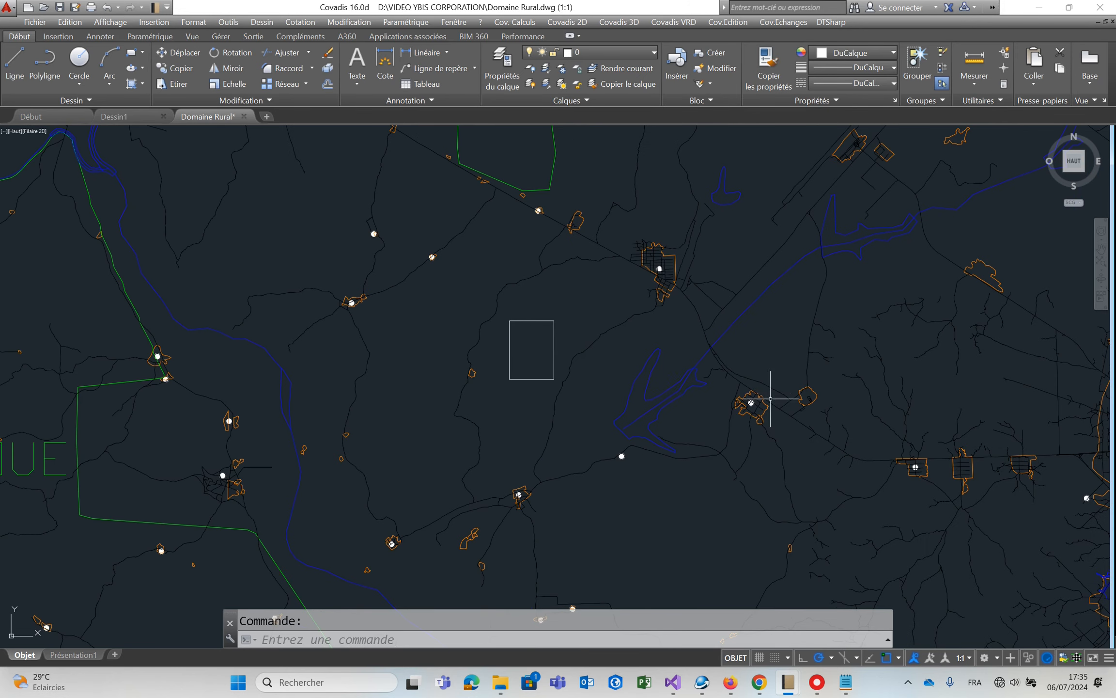
scroll(675, 257, up, 4)
scroll(561, 331, down, 4)
middle_drag(463, 457, 467, 441)
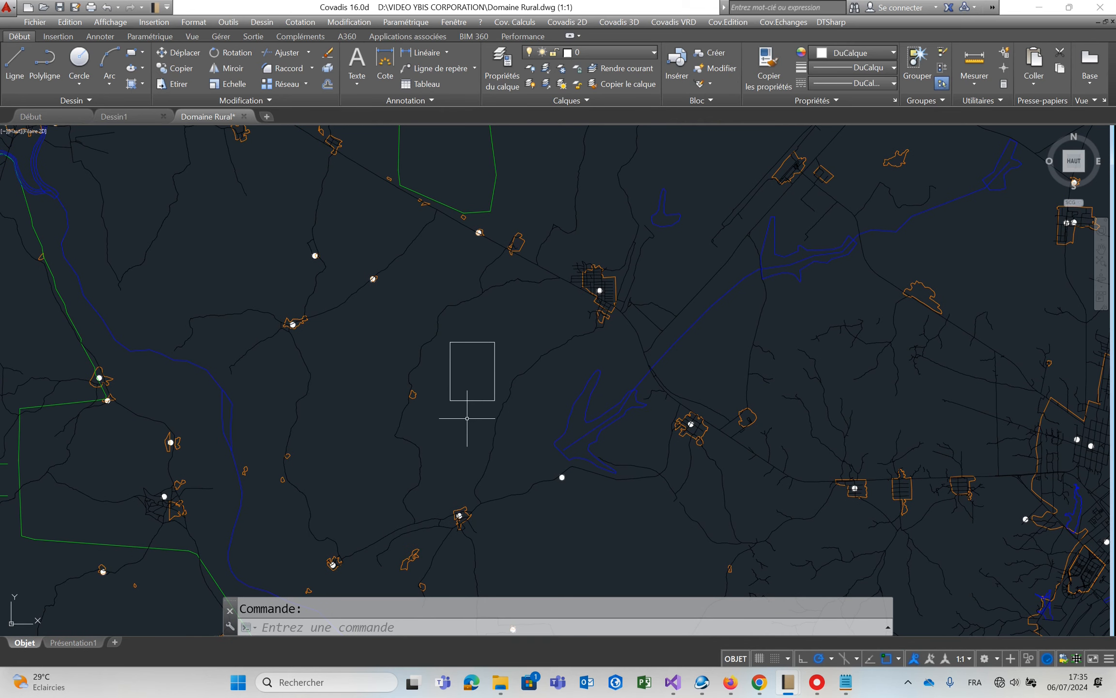
click(831, 22)
click(867, 53)
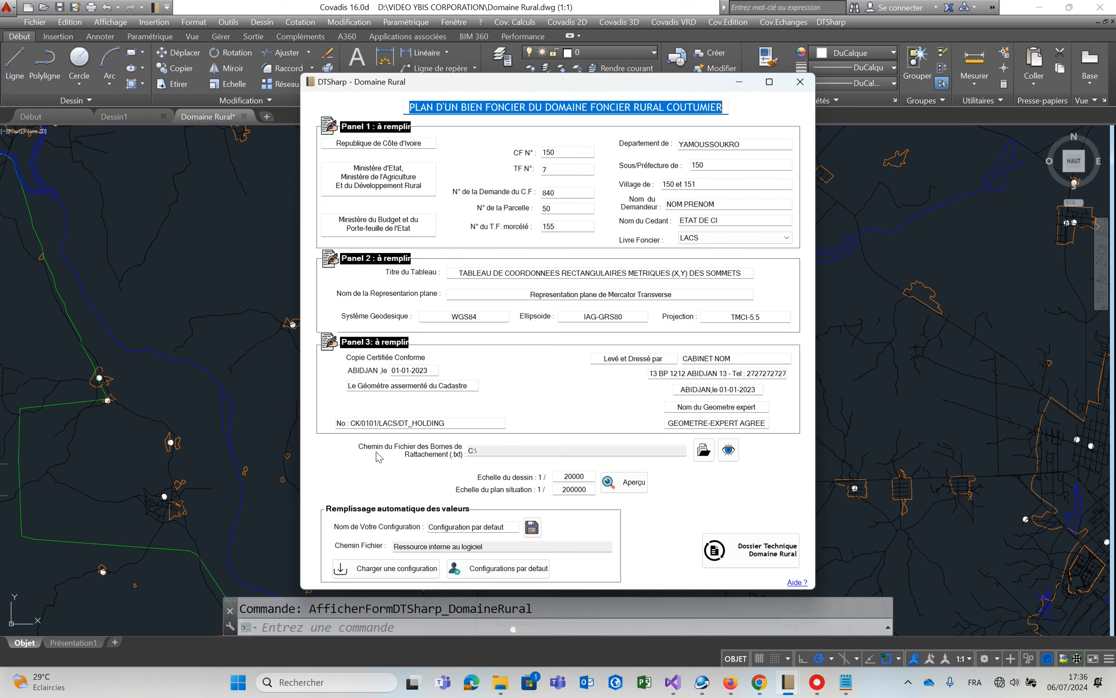
- Review the required attachment-point file format and compare it with the header and point lines of Points Appuis.txt in Notepad
click(728, 450)
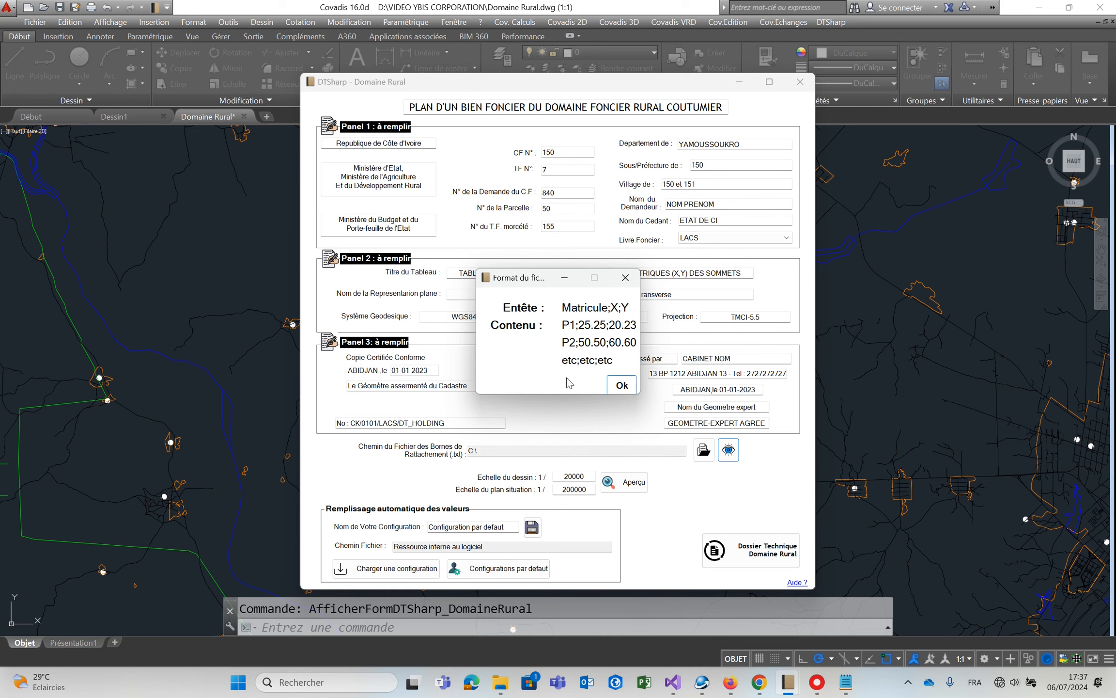
click(623, 390)
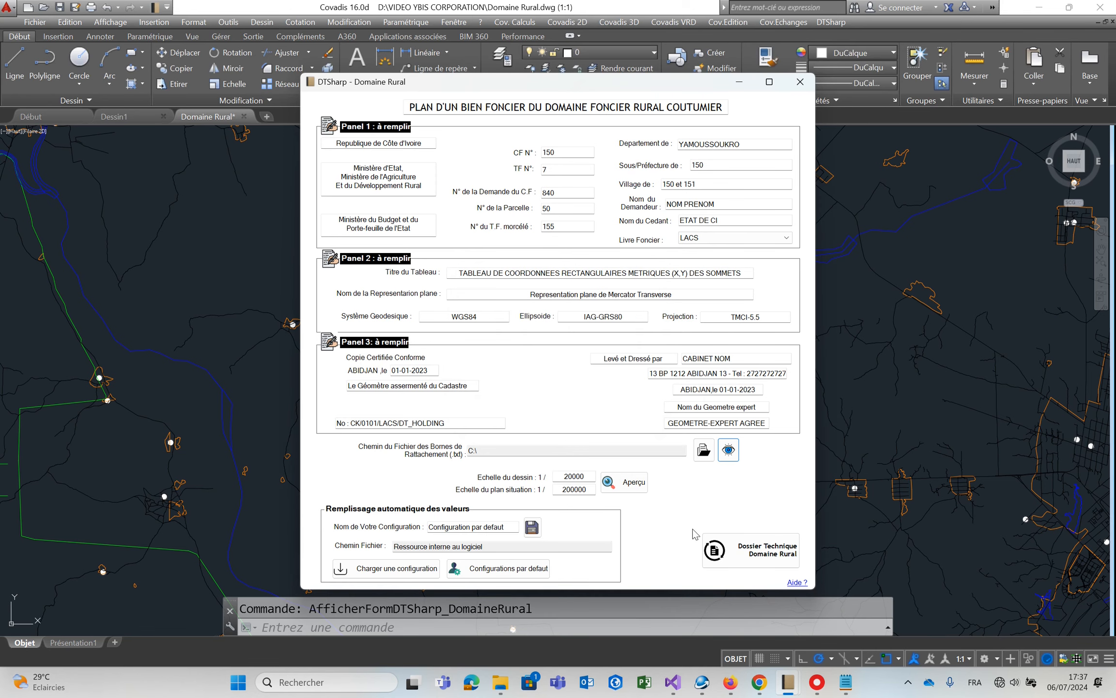
click(846, 682)
ctrl+scroll(29, 69, up, 15)
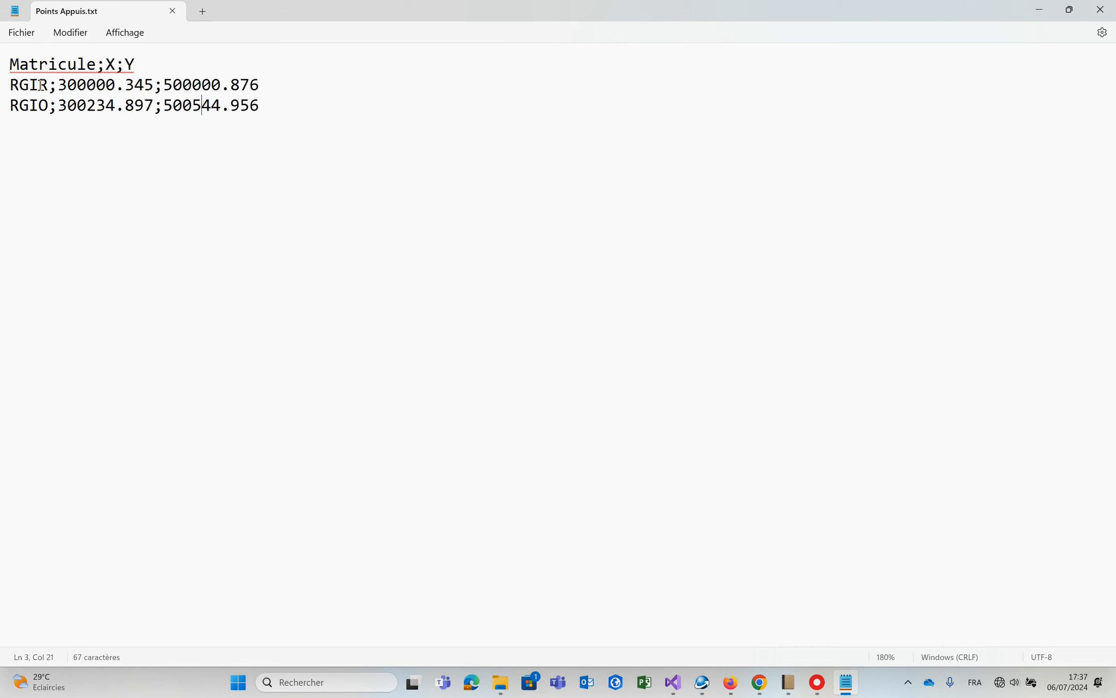
drag(10, 69, 196, 63)
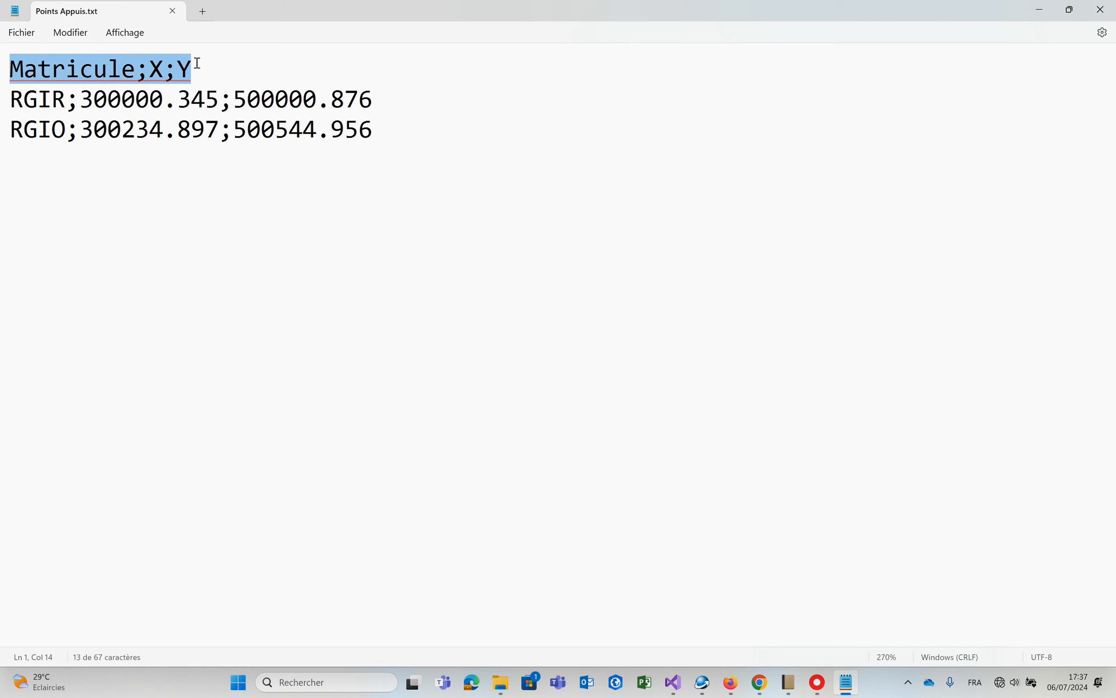
drag(66, 99, 3, 108)
drag(80, 100, 367, 102)
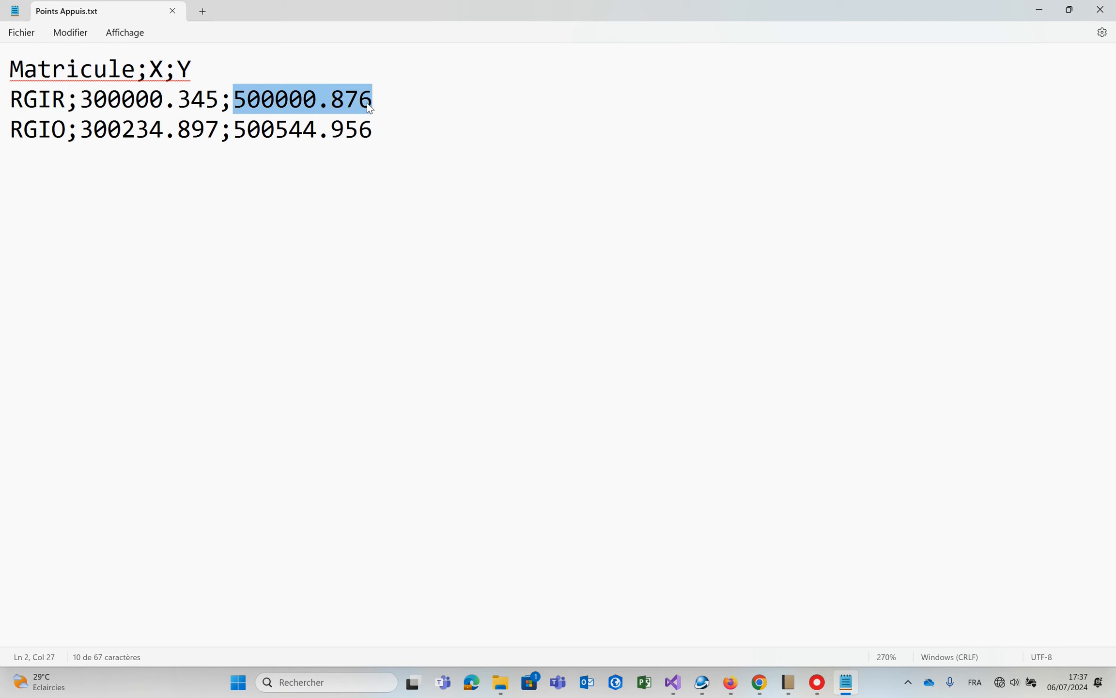
drag(9, 130, 371, 130)
click(245, 138)
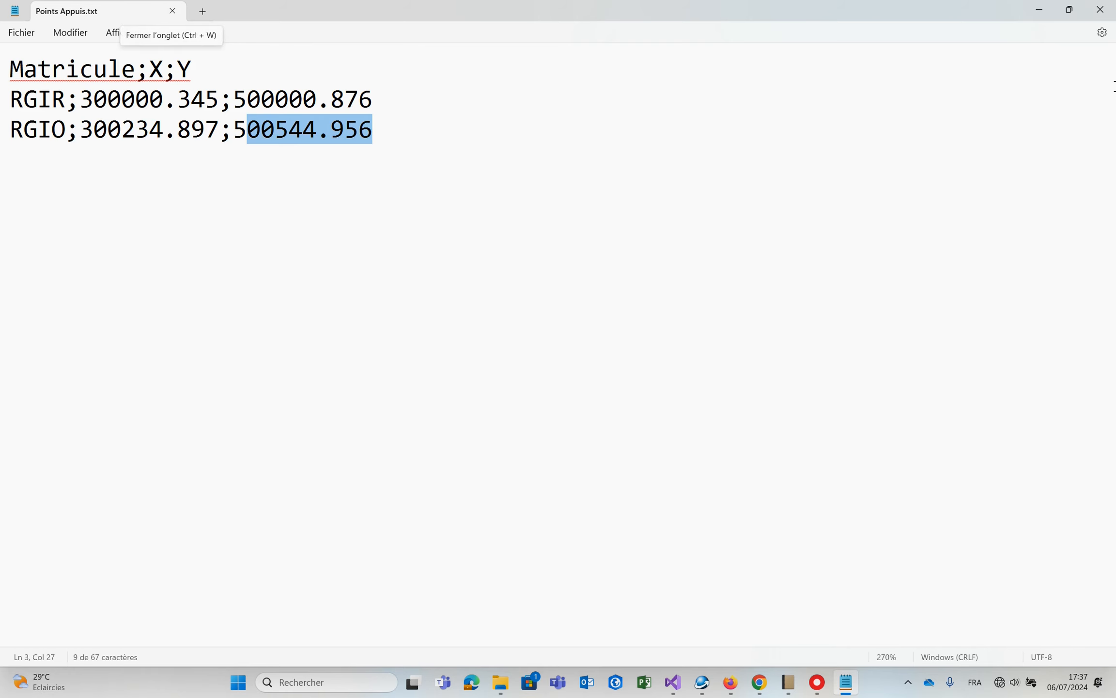
click(1034, 15)
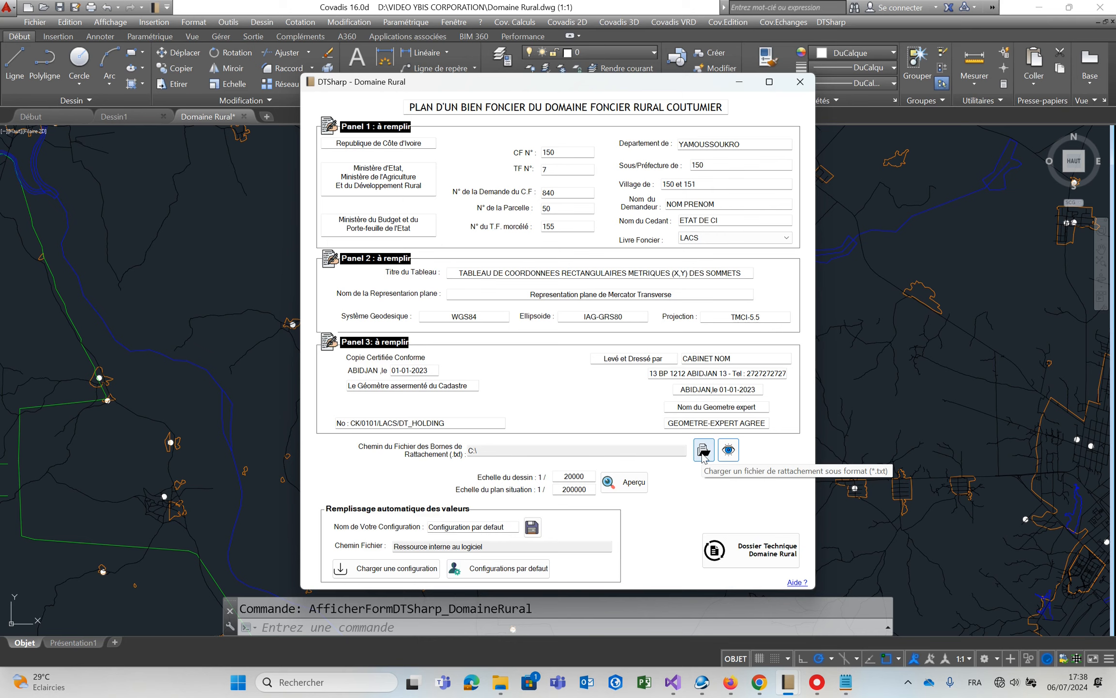
- Load Points Appuis.txt from D:\VIDEO YBIS CORPORATION as the attachment-point (Bornes de Rattachement) file
click(703, 452)
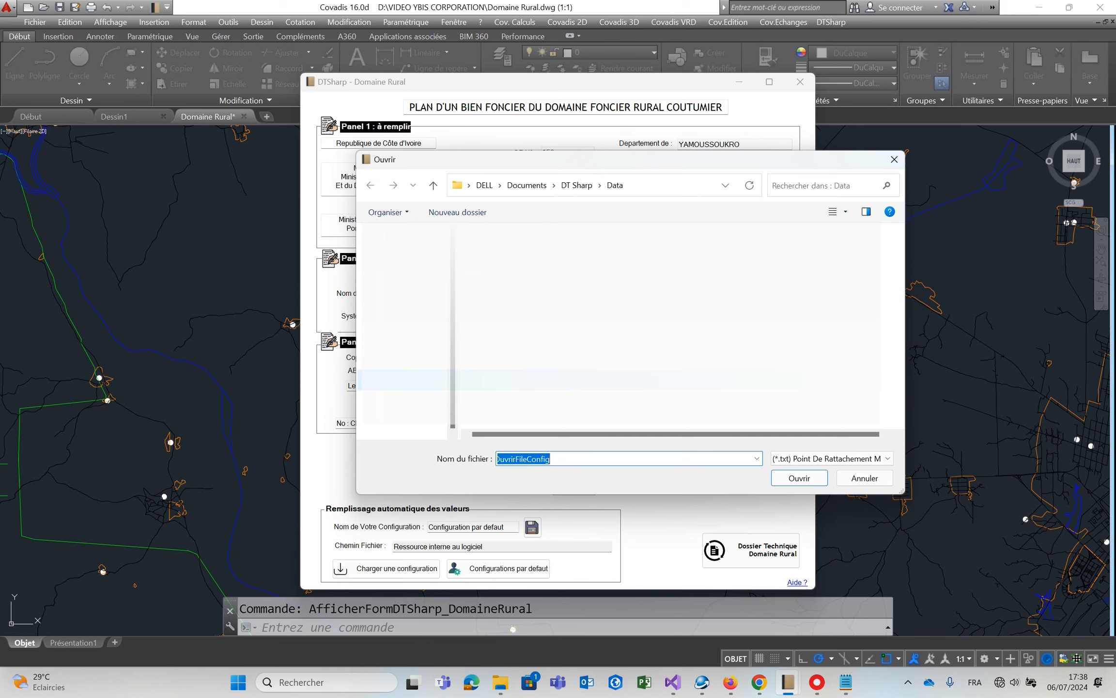
click(405, 379)
scroll(629, 308, down, 8)
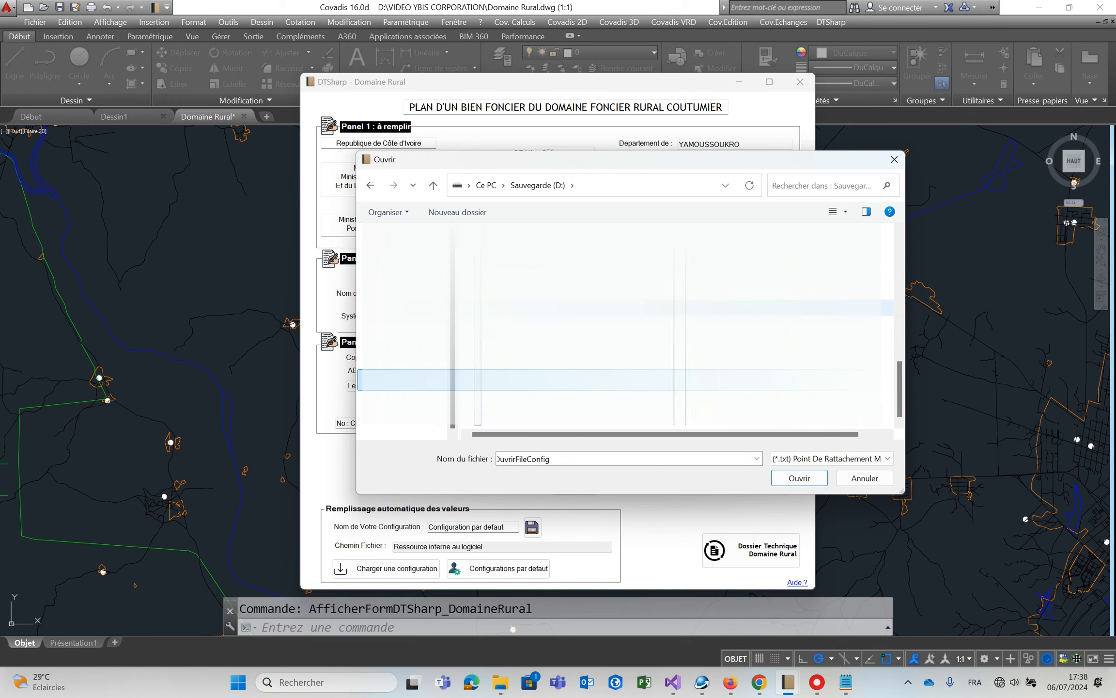
double_click(516, 326)
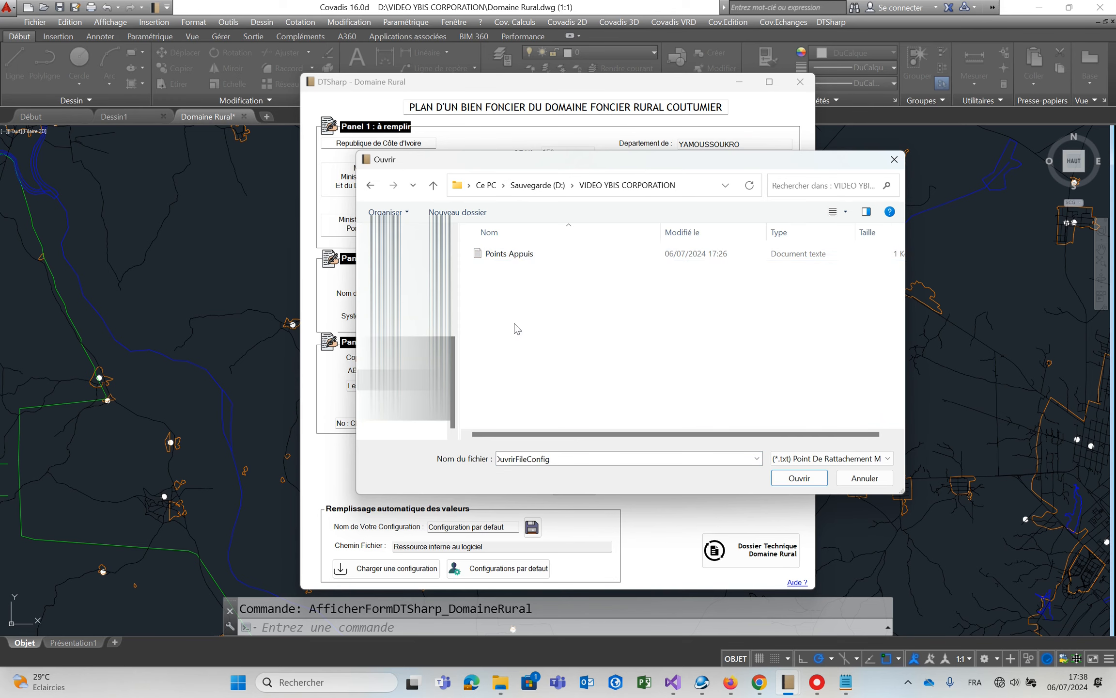
click(518, 254)
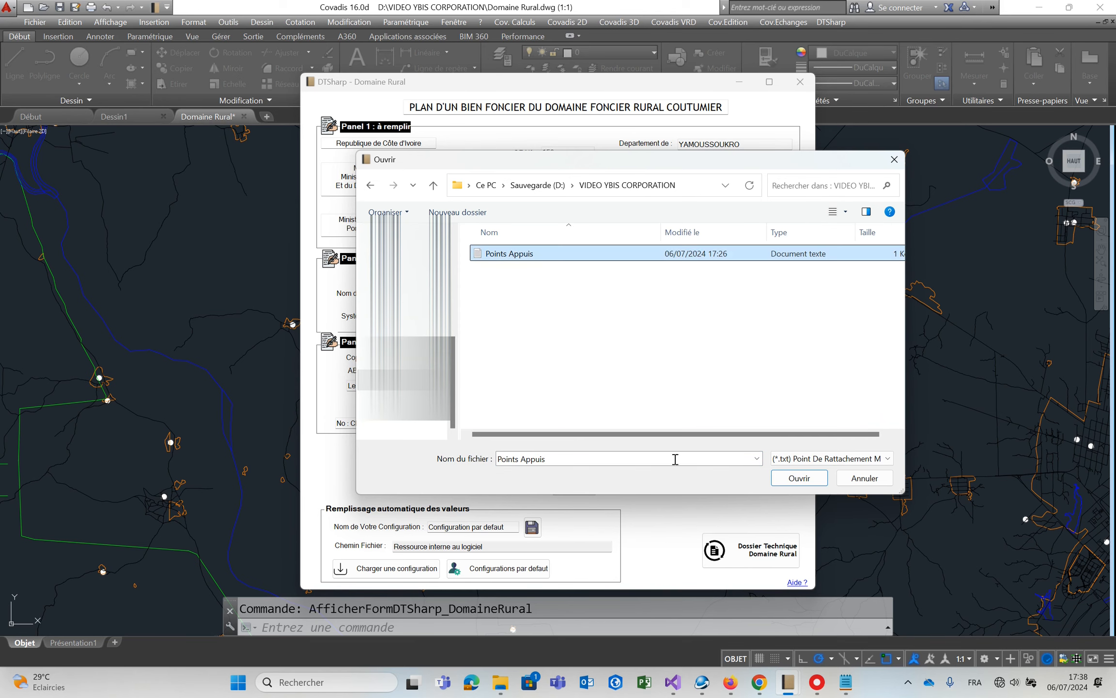
click(799, 478)
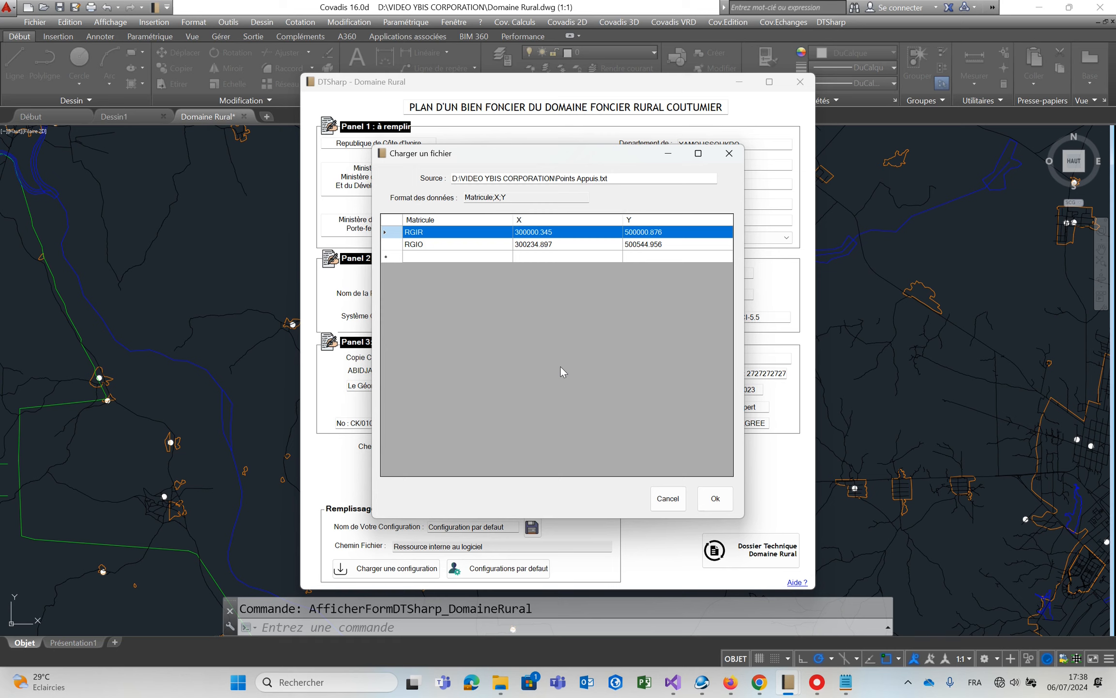
click(716, 499)
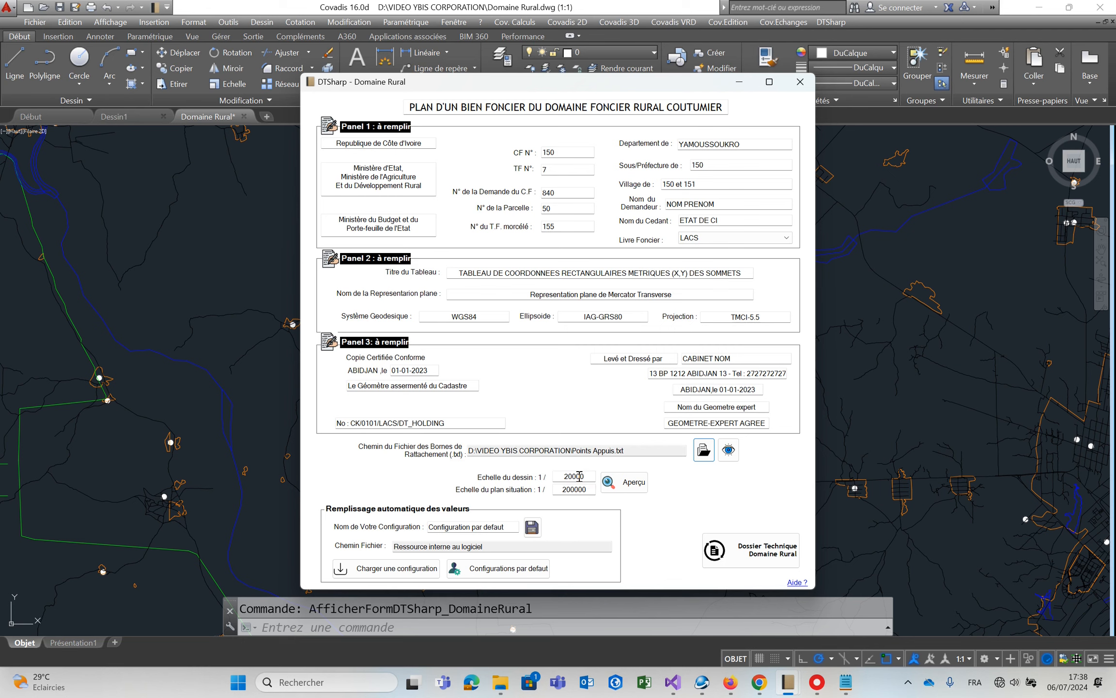
- Preview the white rectangular parcel at the form's drawing and situation-plan scales
drag(589, 477, 558, 495)
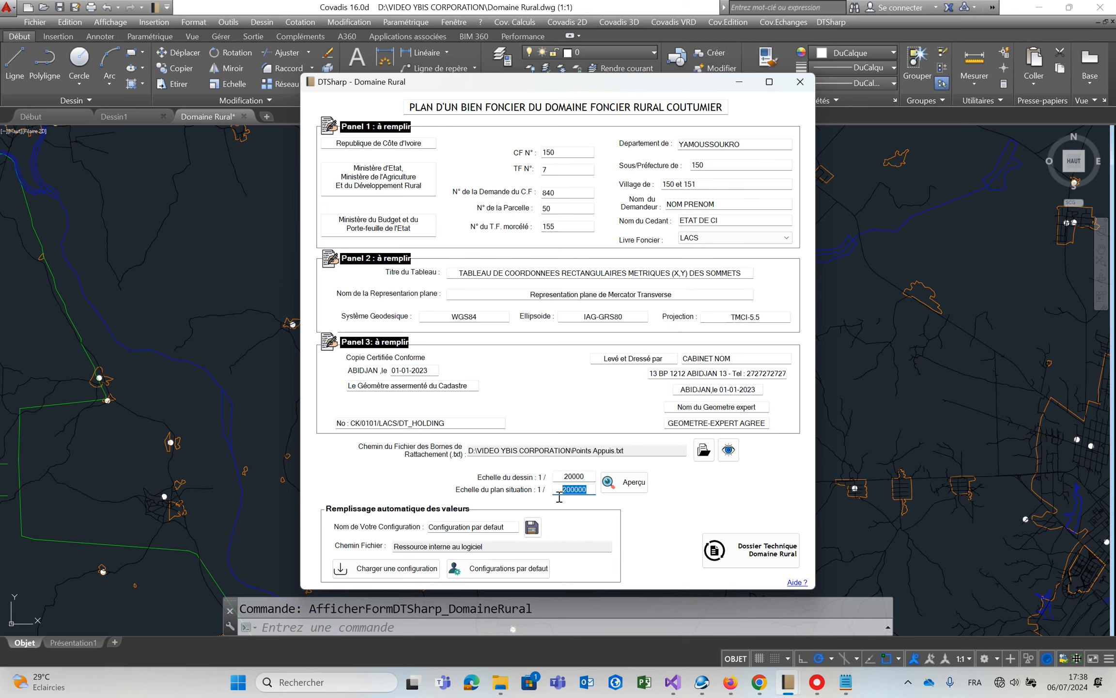
click(586, 476)
click(634, 481)
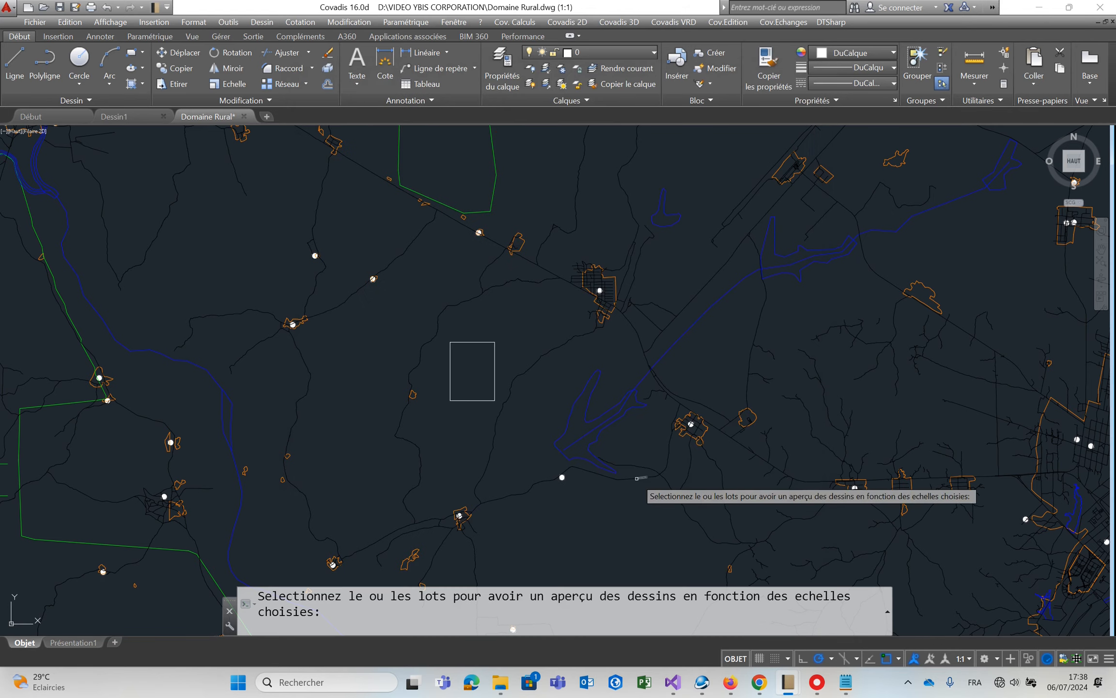
click(465, 342)
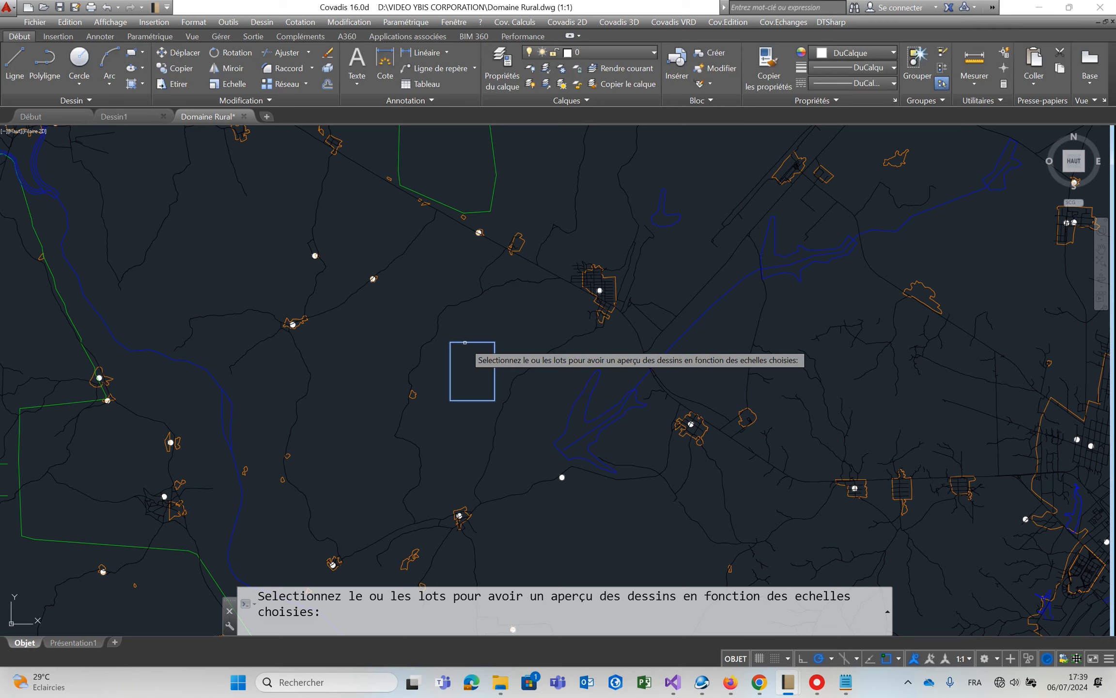
key(Return)
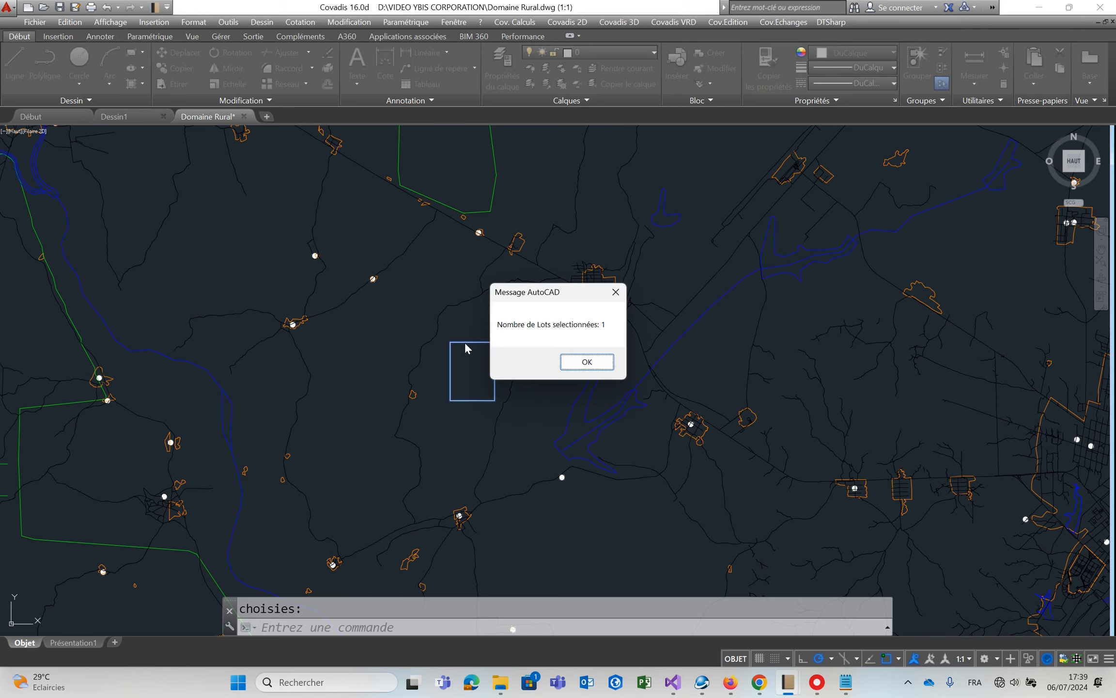
click(595, 364)
click(589, 366)
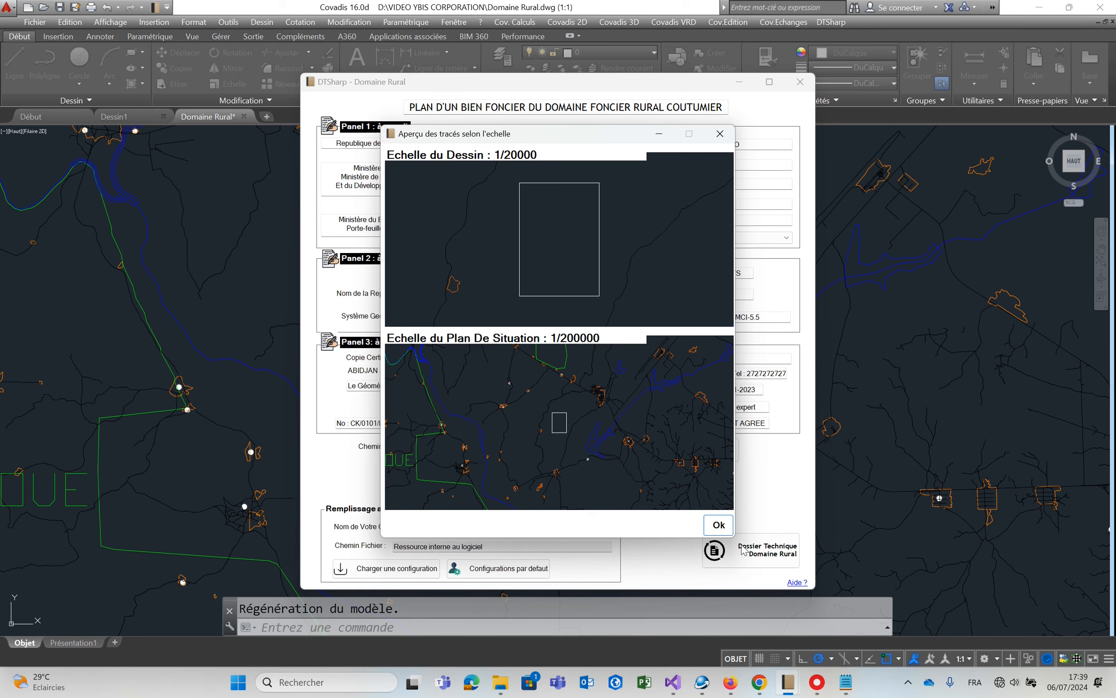
click(716, 524)
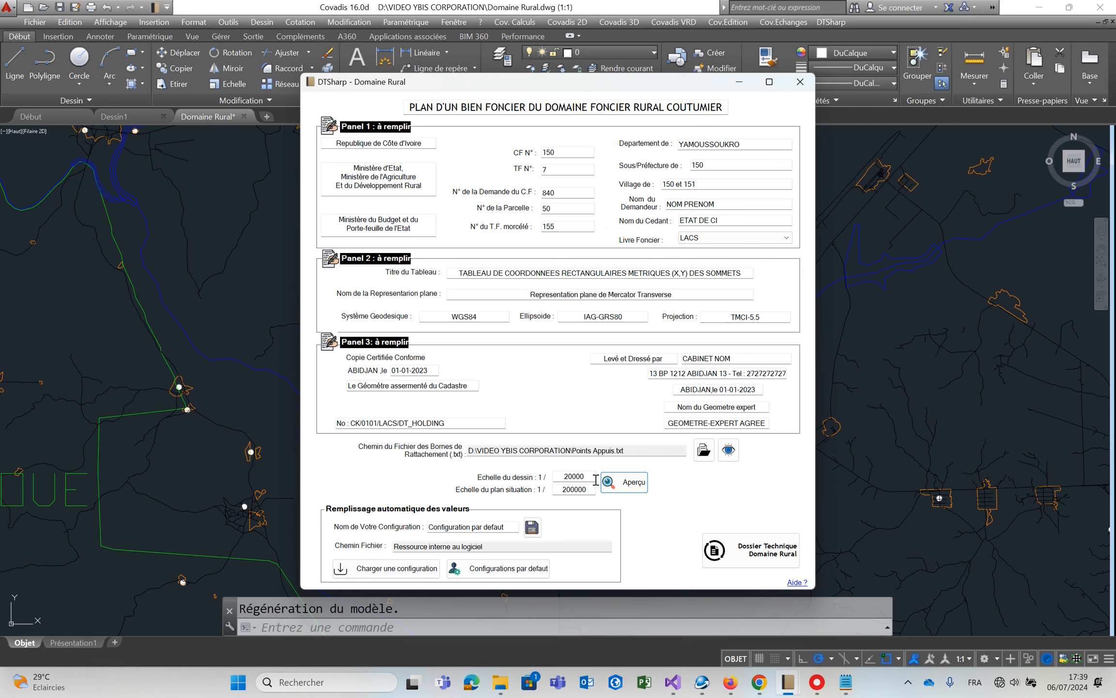
- Launch the Dossier Technique Domaine Rural generation for the white rectangular parcel and accept the parcel check
double_click(590, 476)
drag(589, 490, 552, 502)
click(589, 478)
click(772, 556)
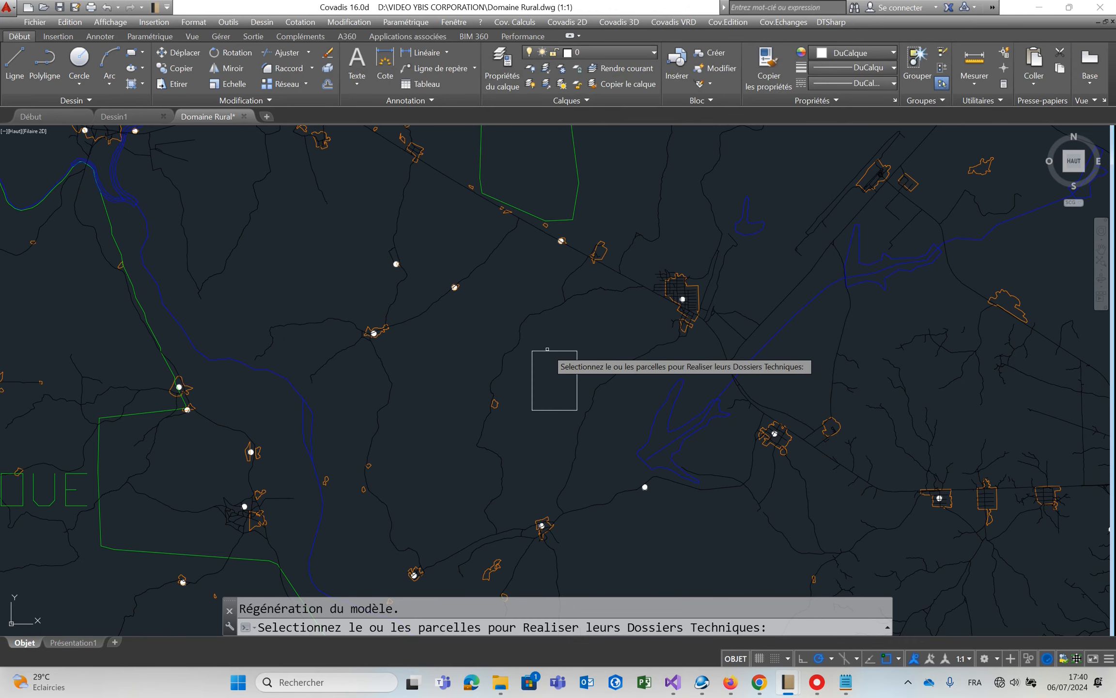
click(542, 351)
key(Return)
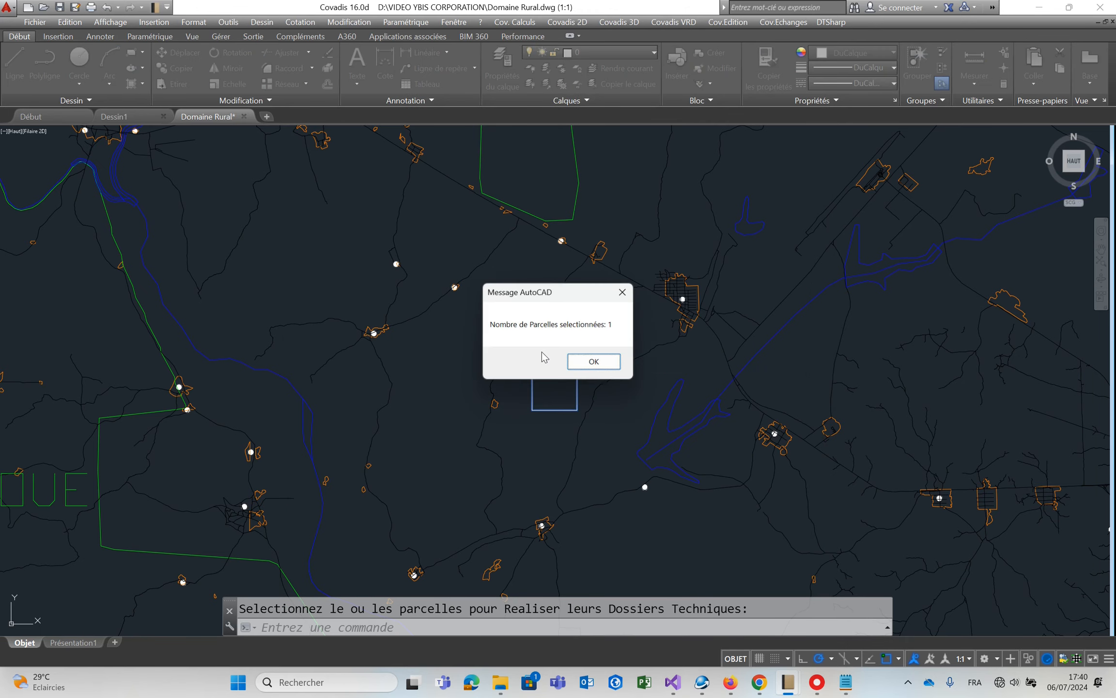
click(604, 363)
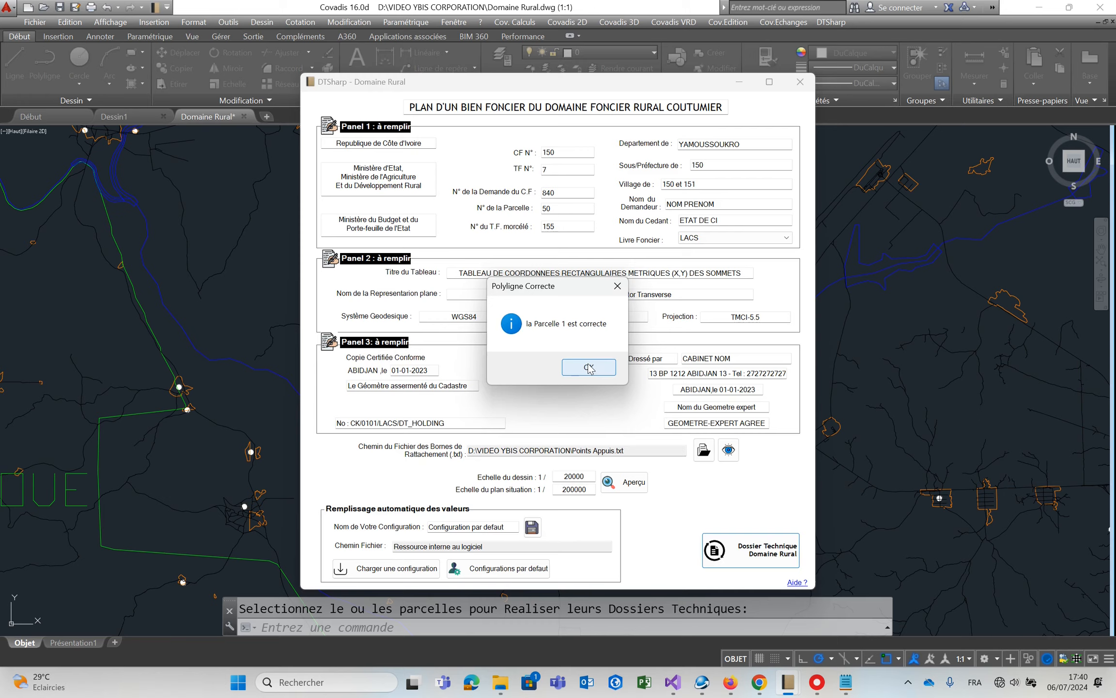
click(600, 366)
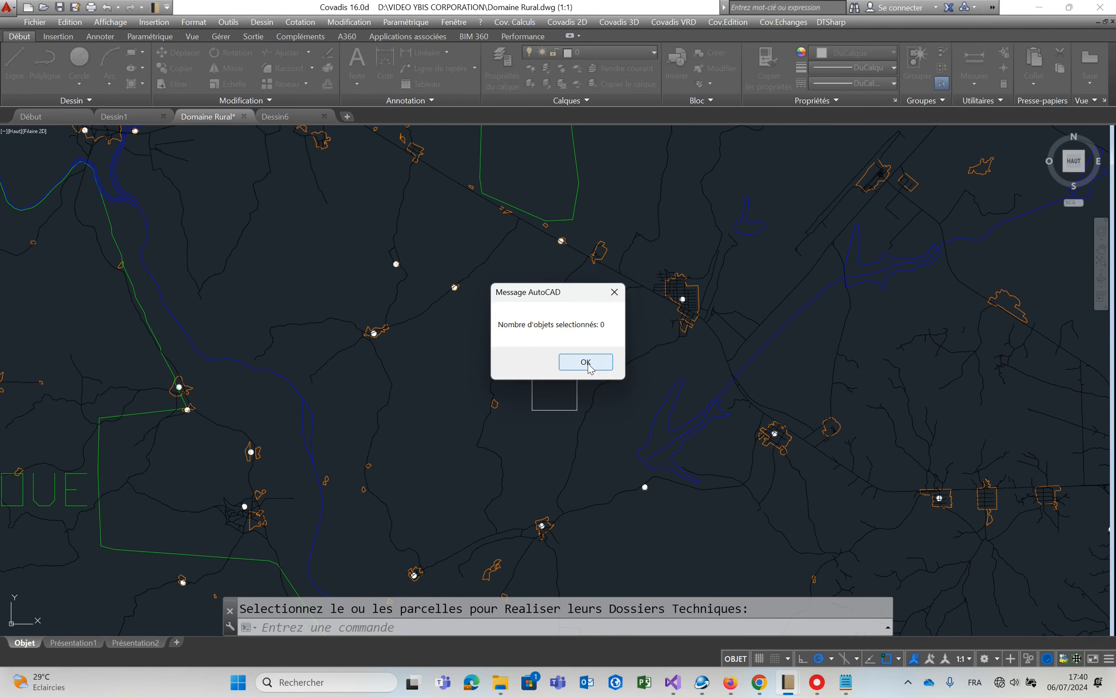
- Generate the parcel's dossier with the information entered in the interface and accept the chosen output folder
click(586, 363)
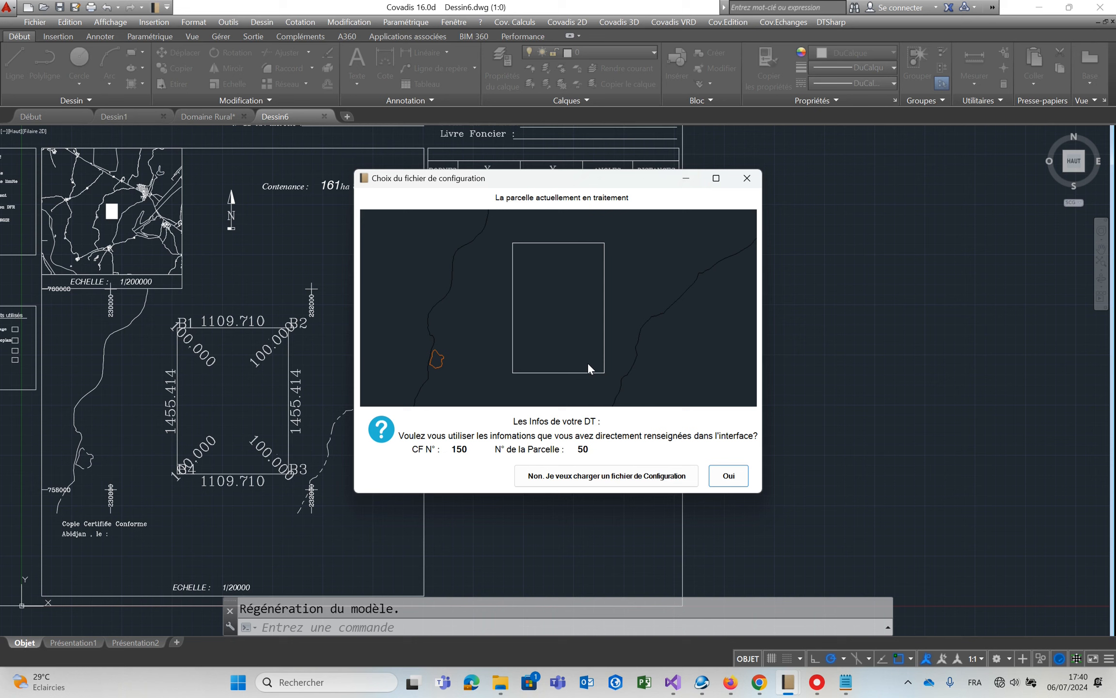
click(729, 476)
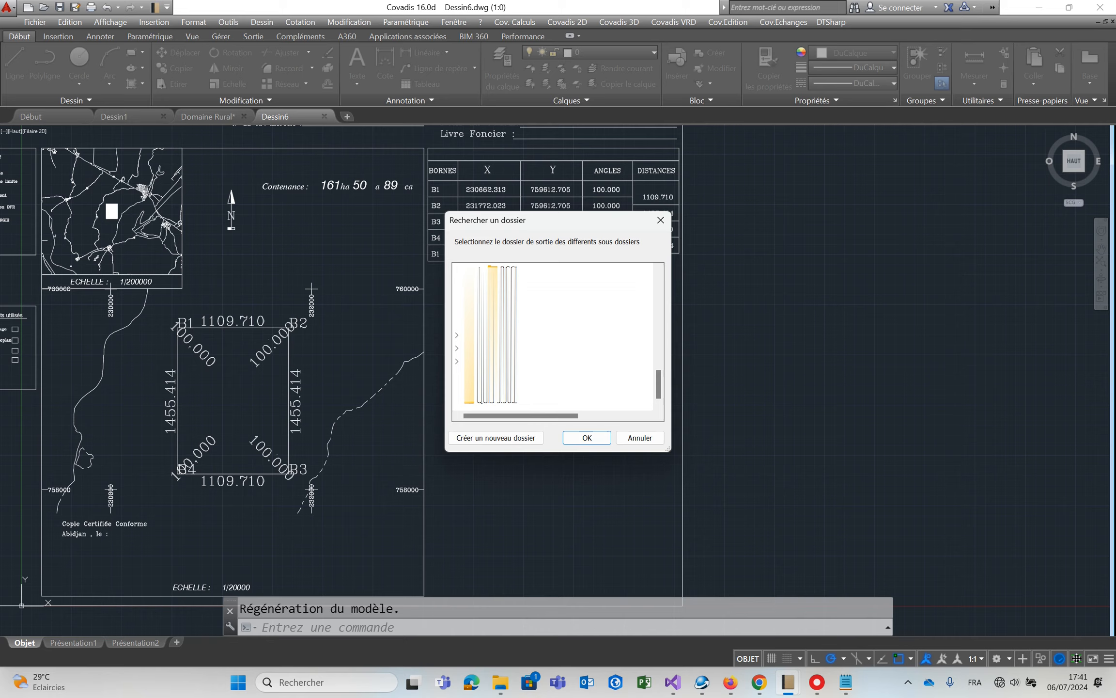
click(587, 437)
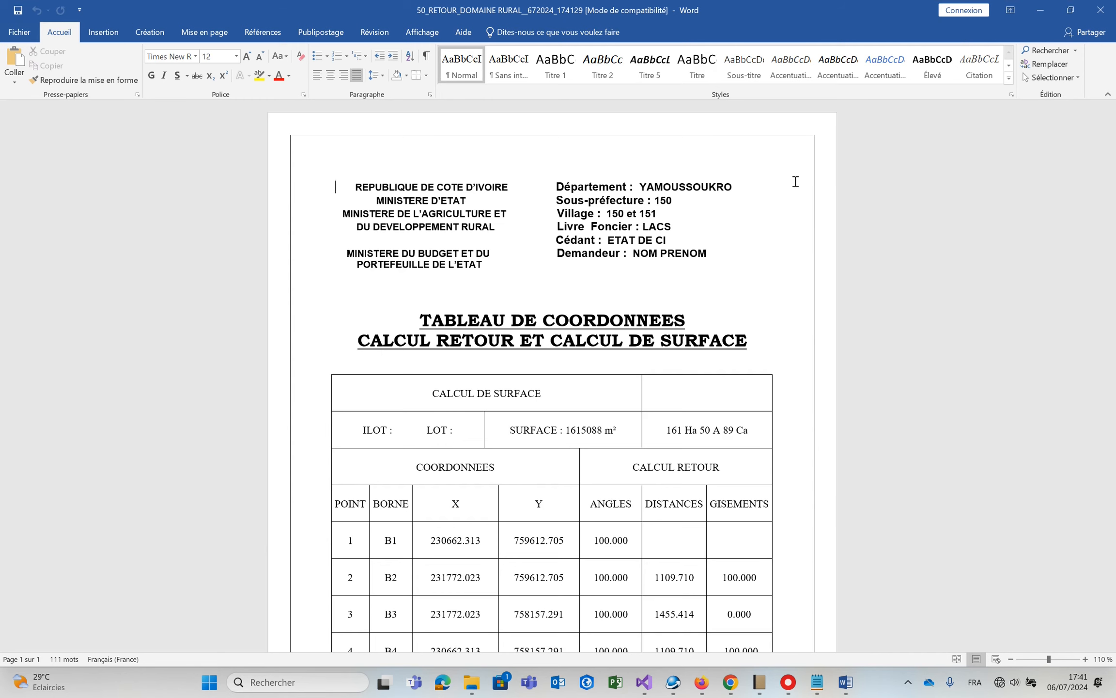
- Examine the header details and coordinate table of the generated RETOUR document in Word, and close it
scroll(667, 320, down, 2)
scroll(678, 310, up, 3)
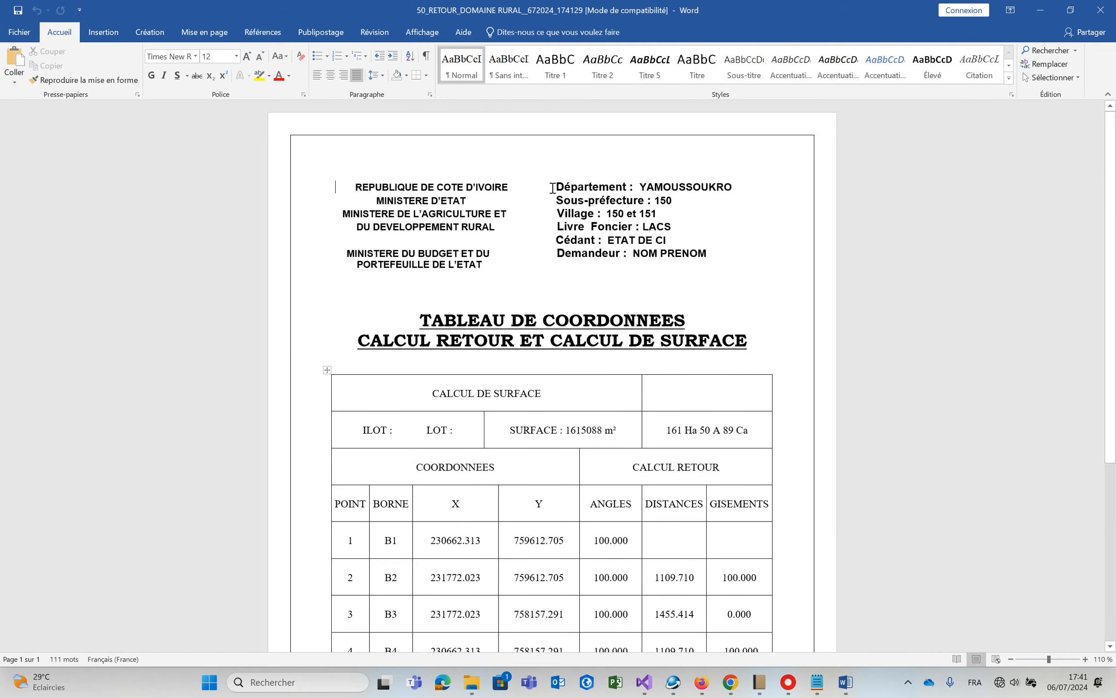
drag(561, 186, 712, 253)
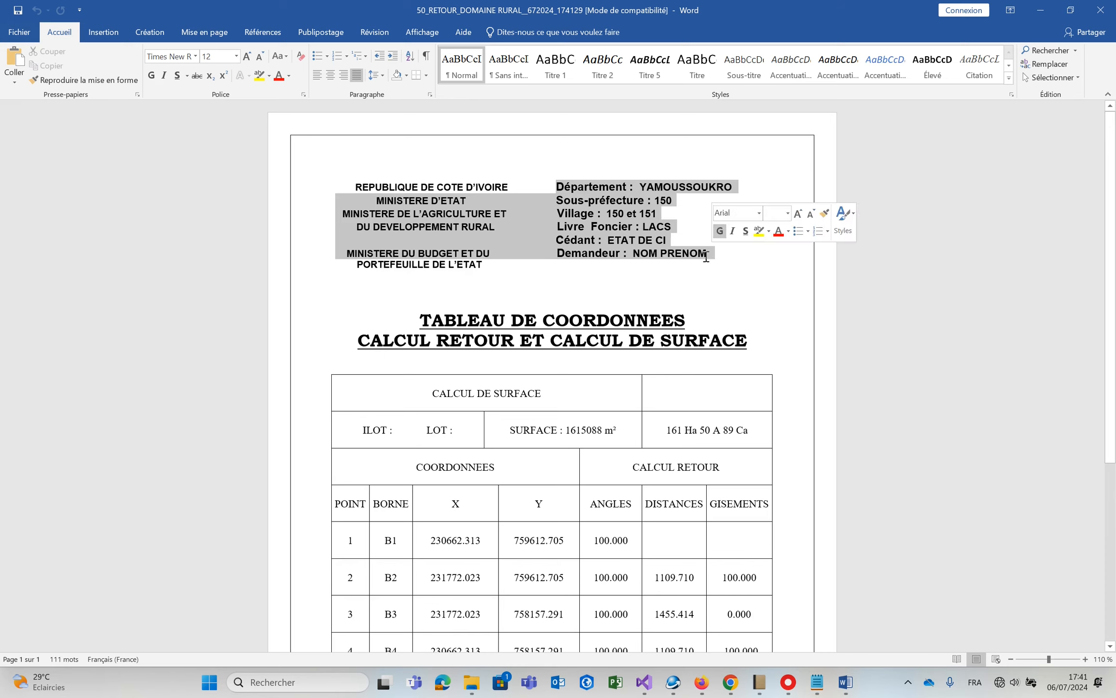
drag(498, 227, 332, 181)
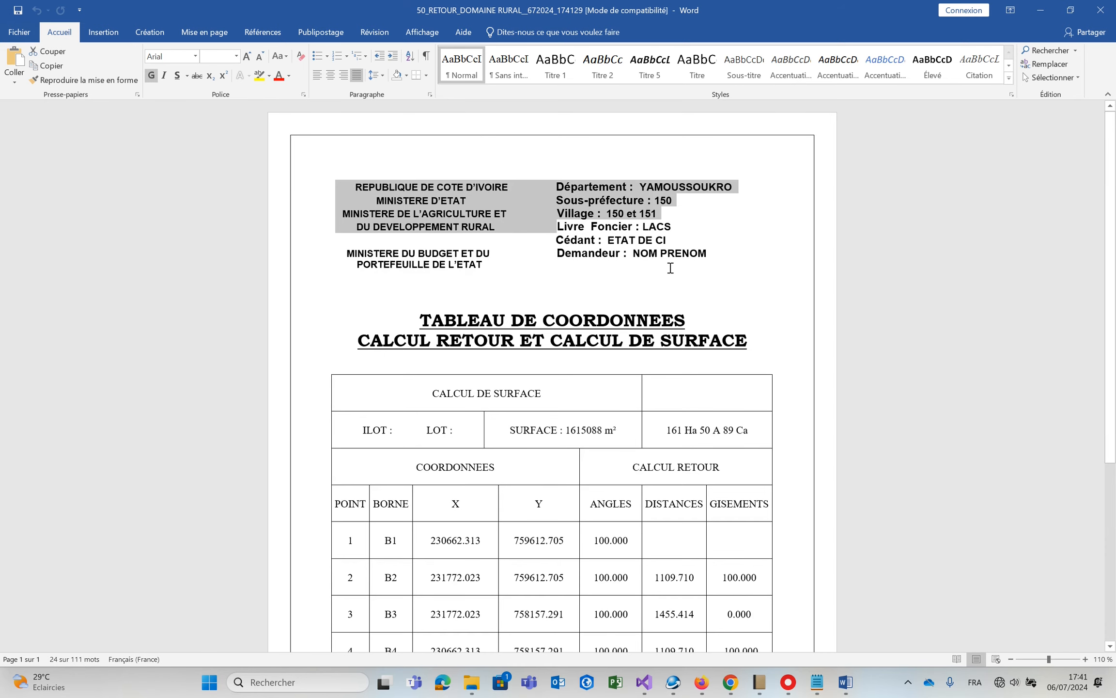
scroll(619, 261, down, 3)
scroll(620, 260, down, 3)
click(1102, 11)
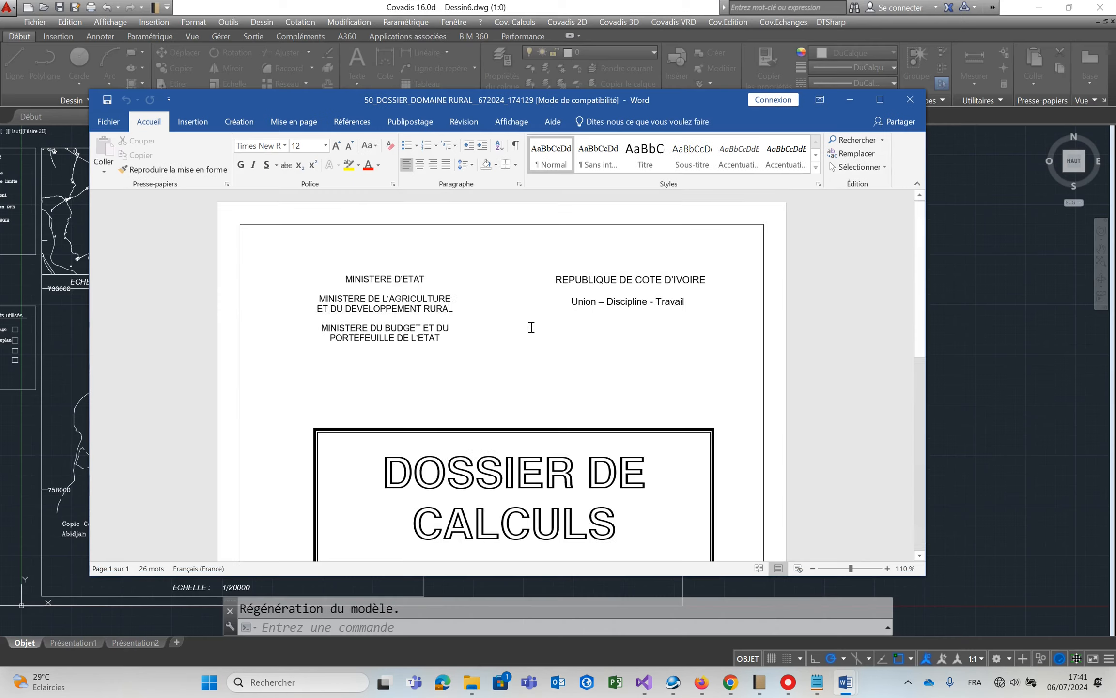
- Examine the ministry header, title and location details on the generated Dossier de Calculs cover page
scroll(538, 330, down, 5)
scroll(542, 334, down, 2)
drag(372, 287, 577, 423)
scroll(576, 423, up, 7)
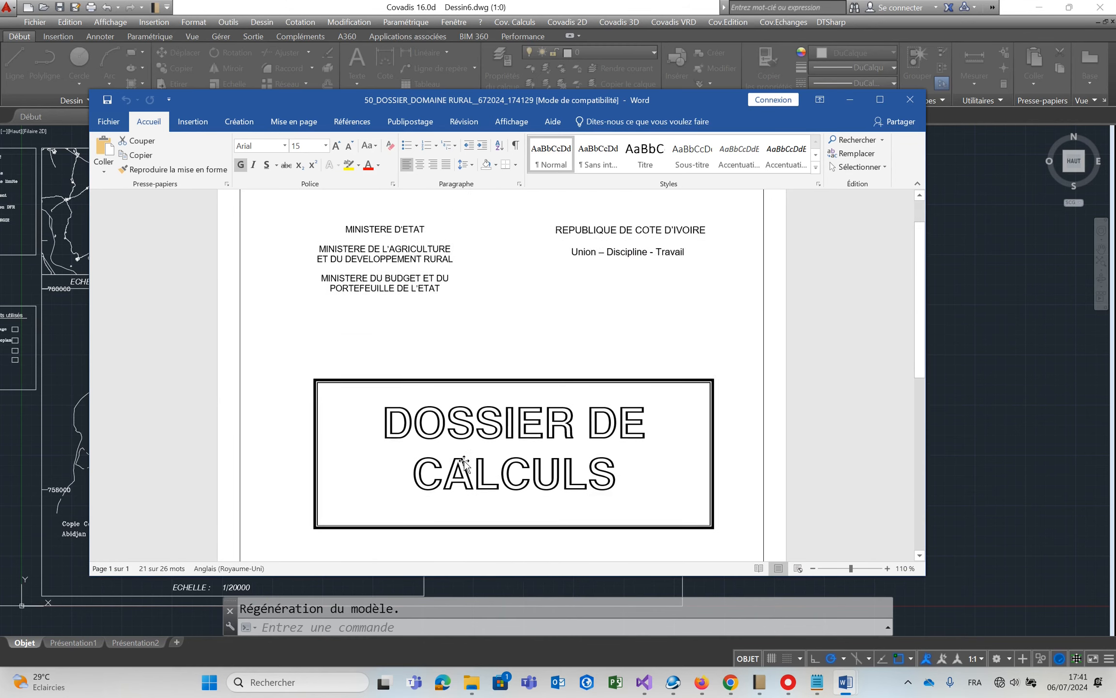
scroll(568, 439, down, 3)
drag(643, 436, 721, 437)
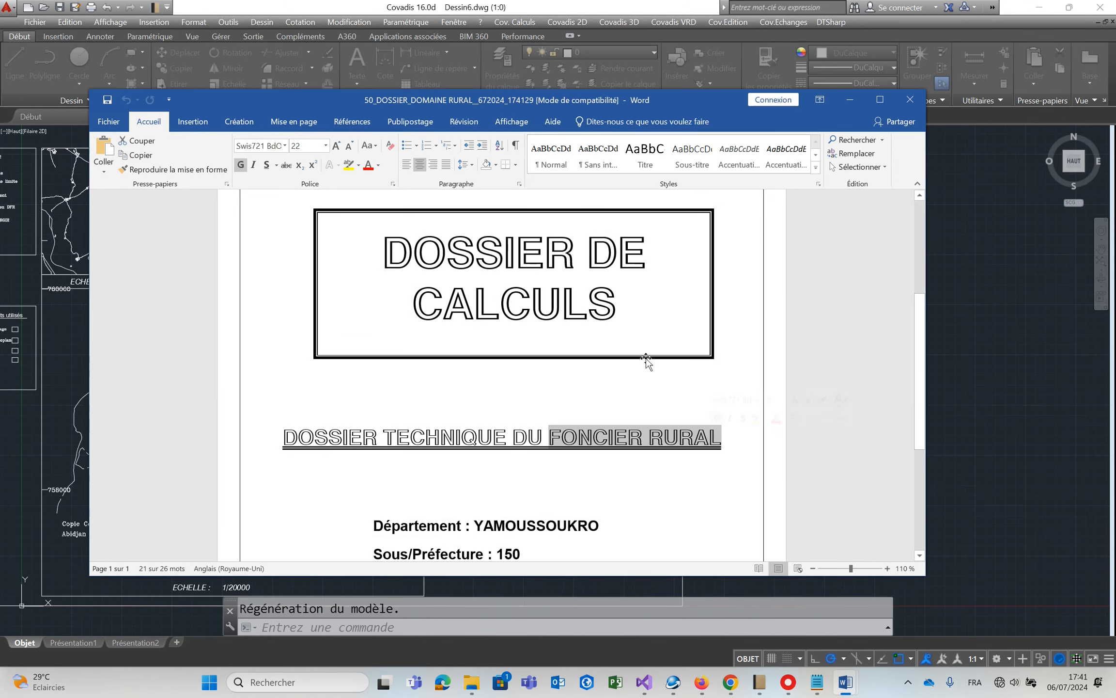
- Close the generated Dossier de Calculs and Rapport du Géomètre documents in Word
click(913, 105)
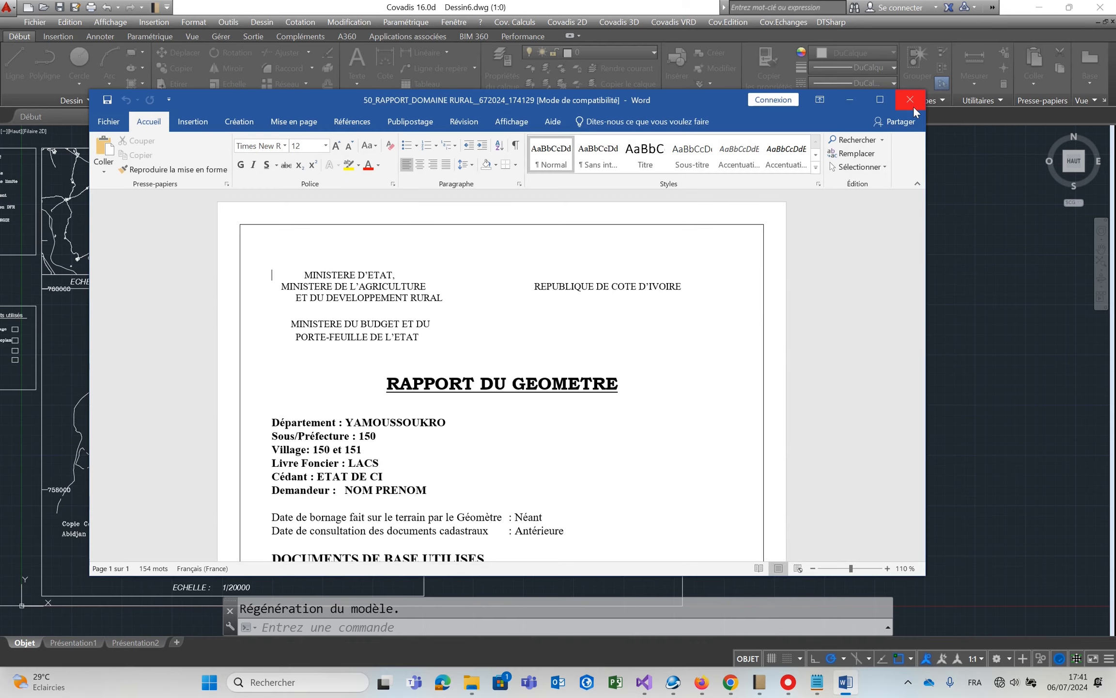
click(913, 105)
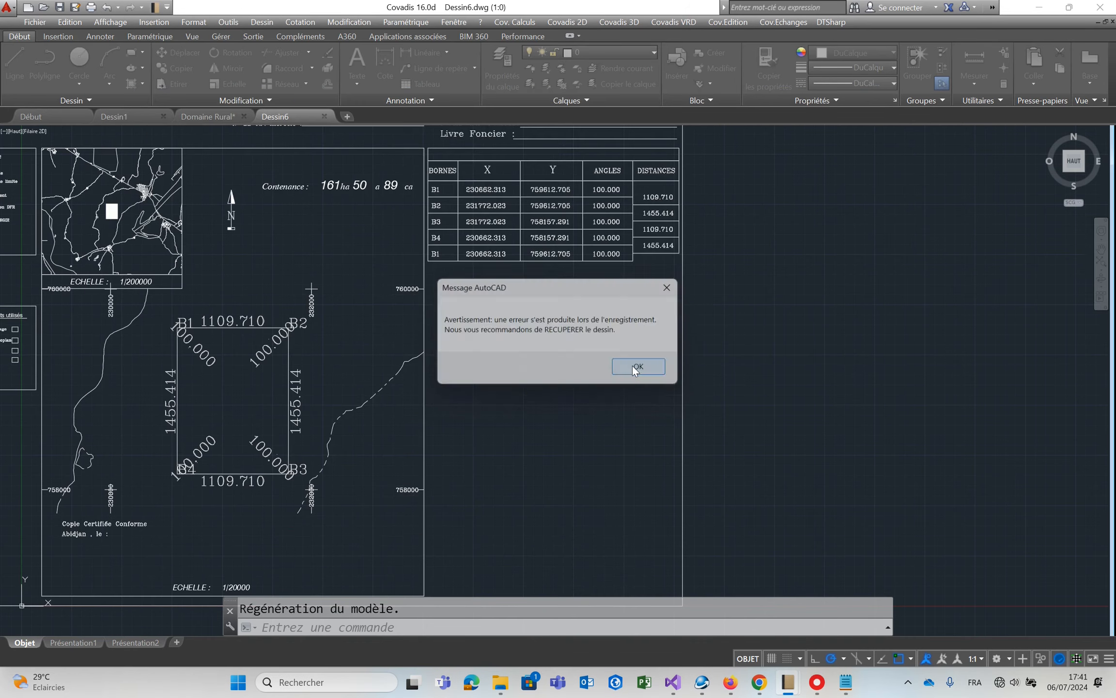
- Acknowledge the save warning and continue into the generated plan drawing without choosing a working scale
click(632, 366)
click(334, 116)
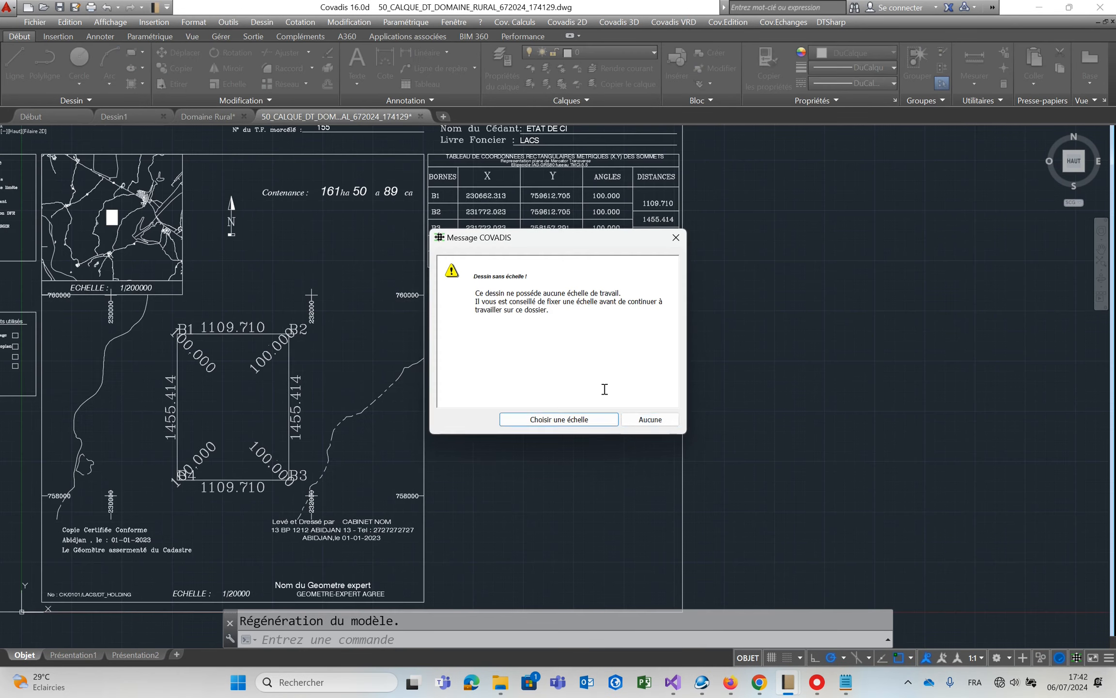
click(649, 419)
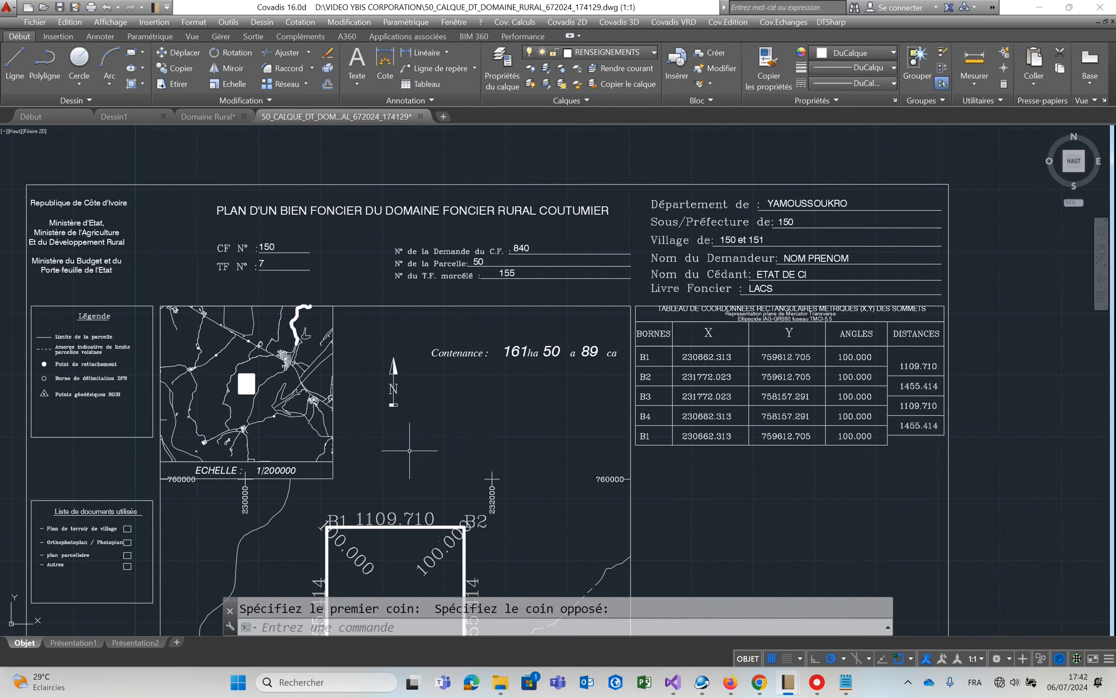
- Examine the generated rural land plan's header details, location map, parcel outline and corner coordinate table
middle_drag(409, 451, 562, 316)
mouse_move(414, 473)
middle_down()
mouse_move(356, 322)
mouse_move(351, 513)
middle_up()
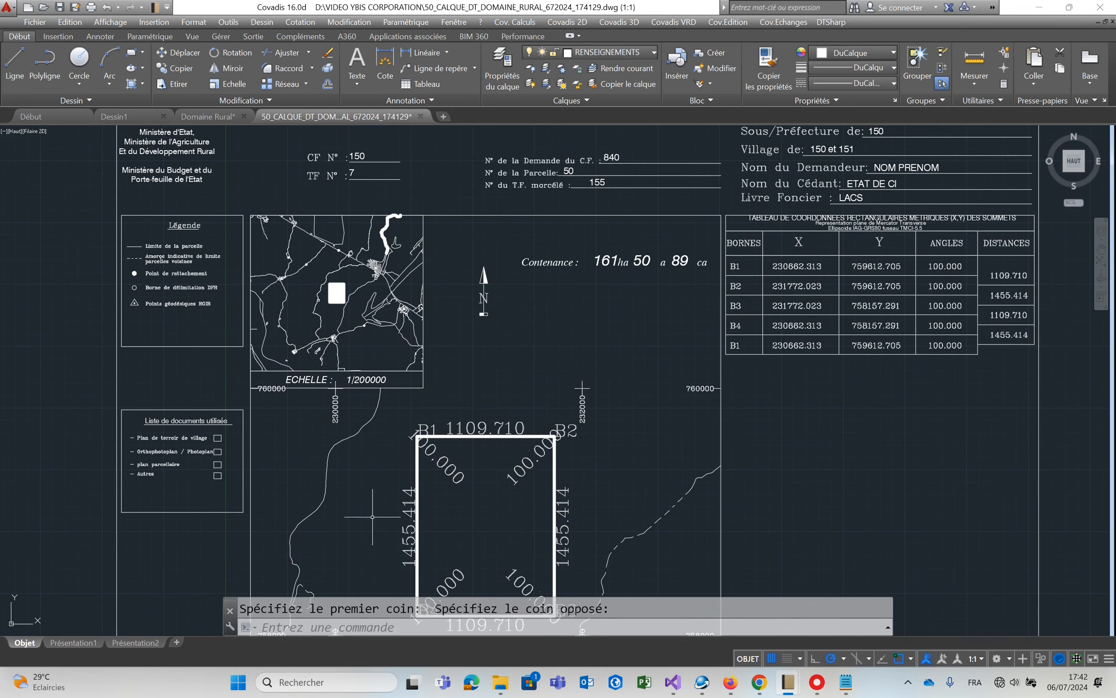
mouse_move(604, 351)
middle_down()
mouse_move(583, 465)
mouse_move(617, 427)
middle_up()
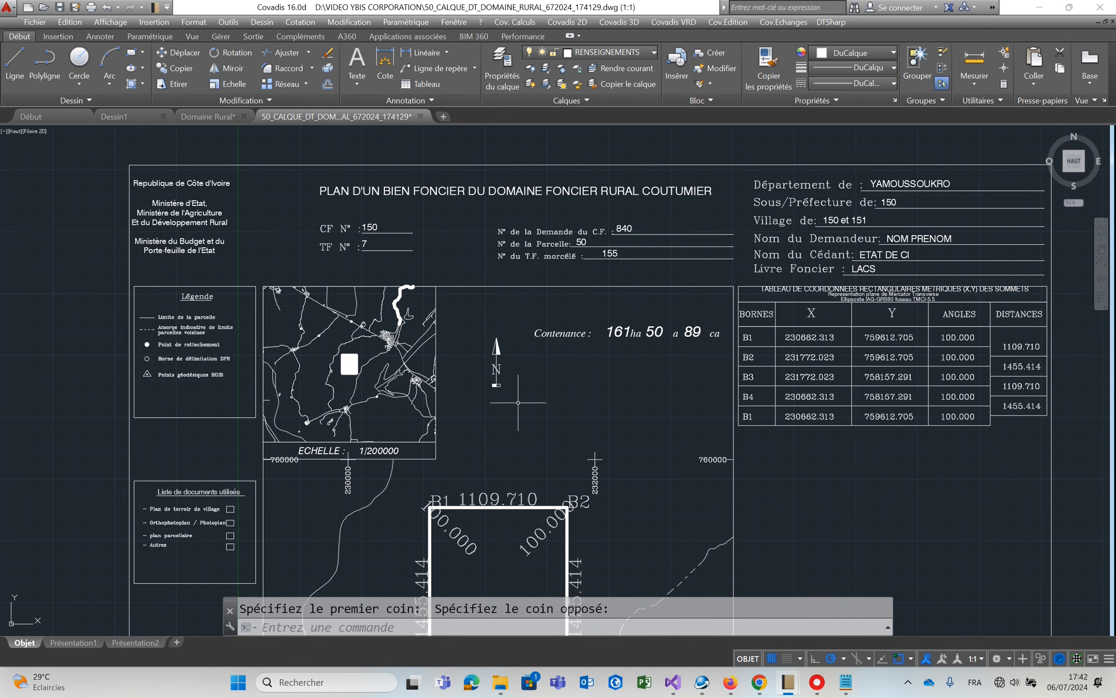
scroll(474, 321, down, 4)
scroll(474, 321, up, 4)
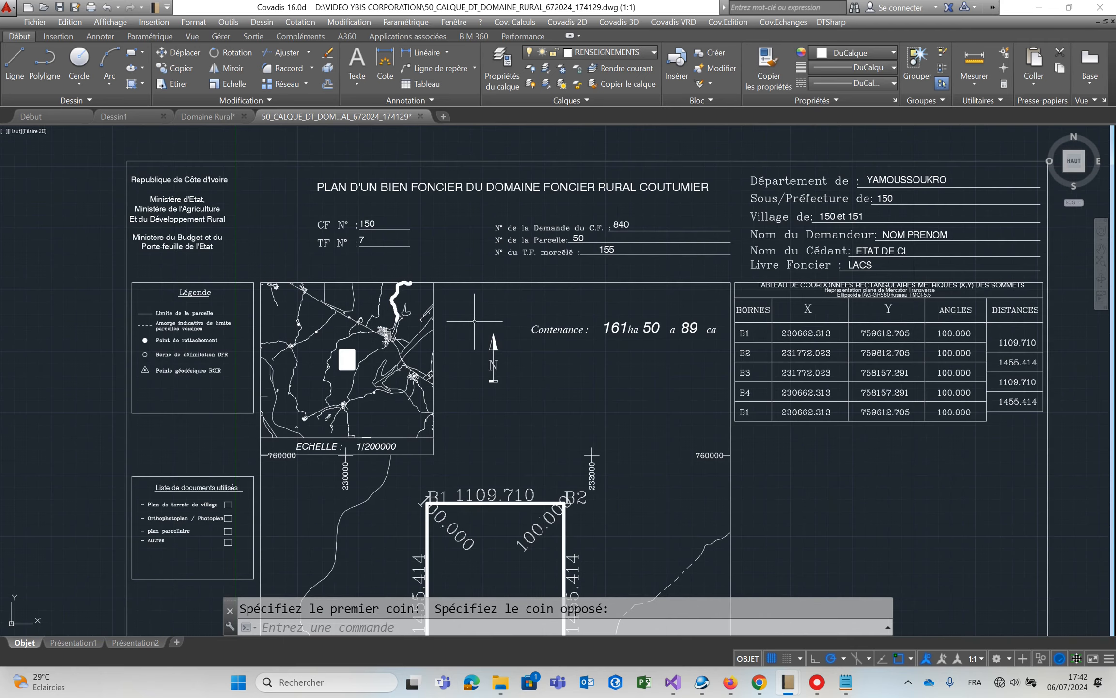